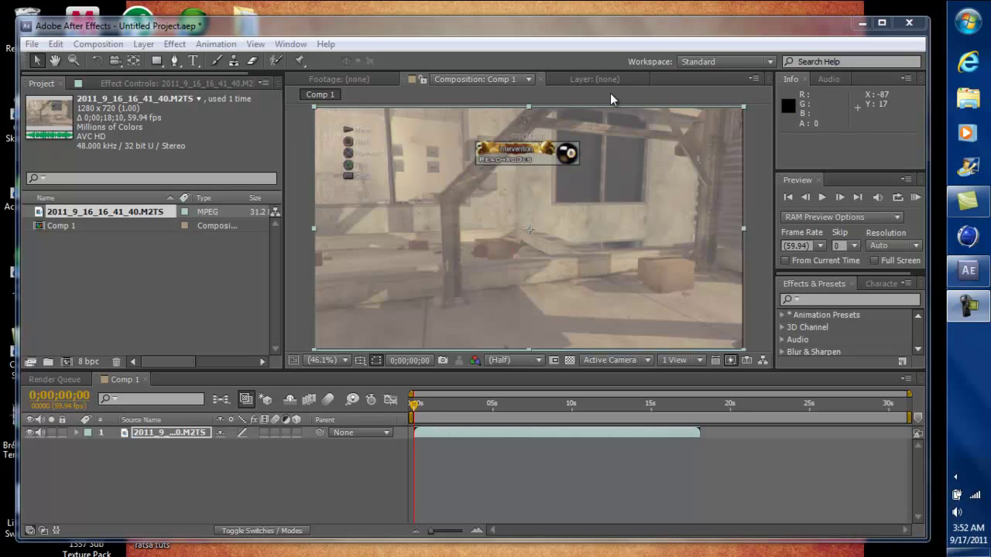
# Step: Open Internet Explorer, go to your YouTube channel, and pause 'Sexy Twixtor Edit Ep 1' at 0:00
pyautogui.click(967, 62)
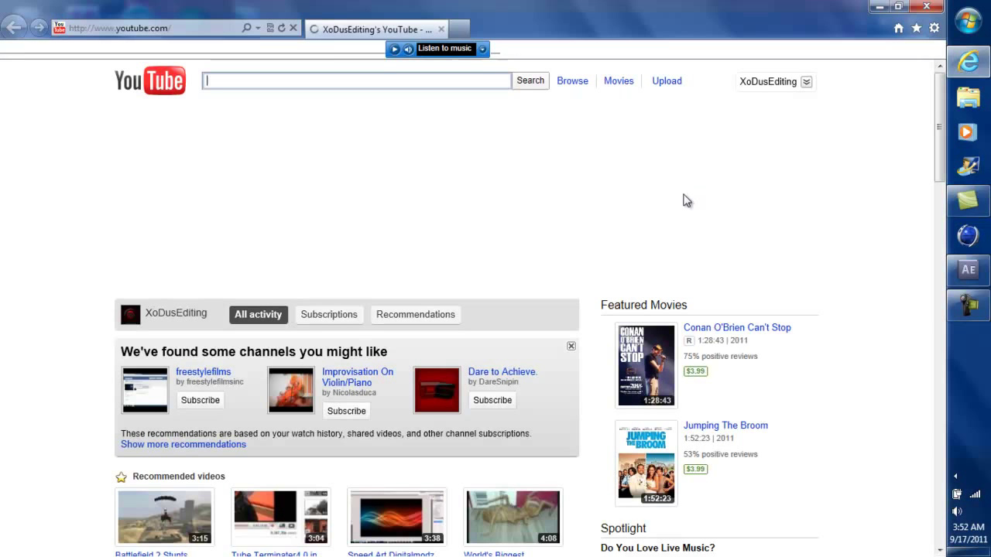
pyautogui.click(774, 83)
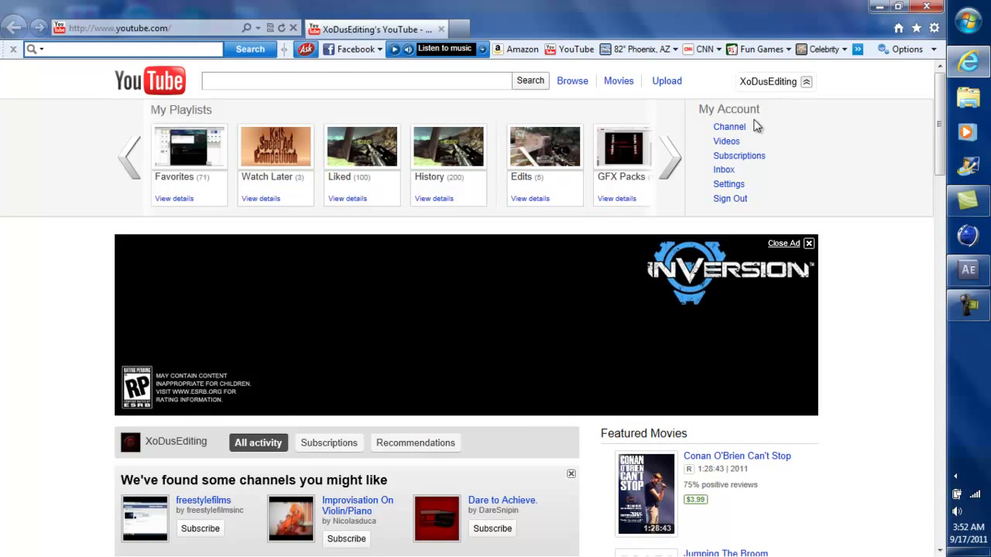
pyautogui.click(730, 128)
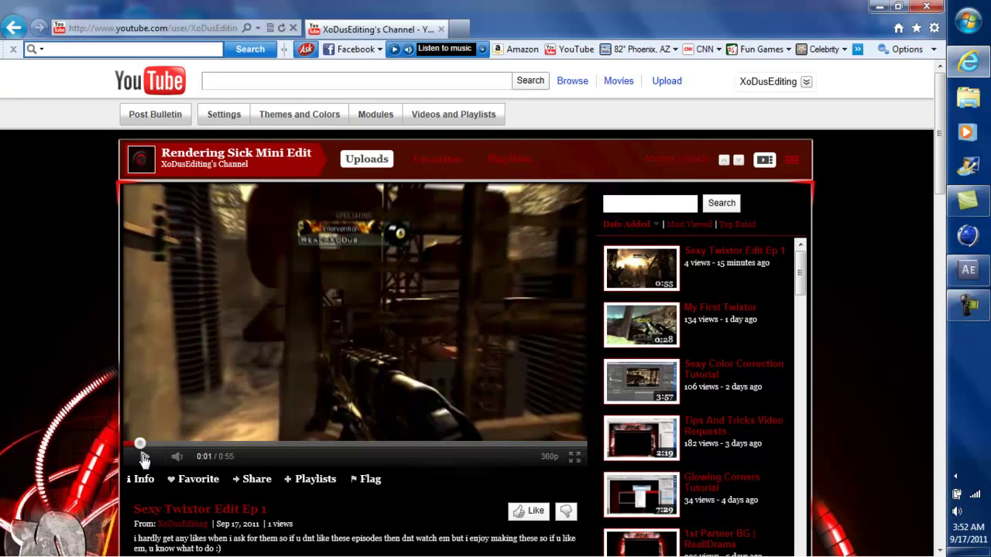
pyautogui.click(143, 458)
pyautogui.moveTo(140, 445); pyautogui.dragTo(128, 447)
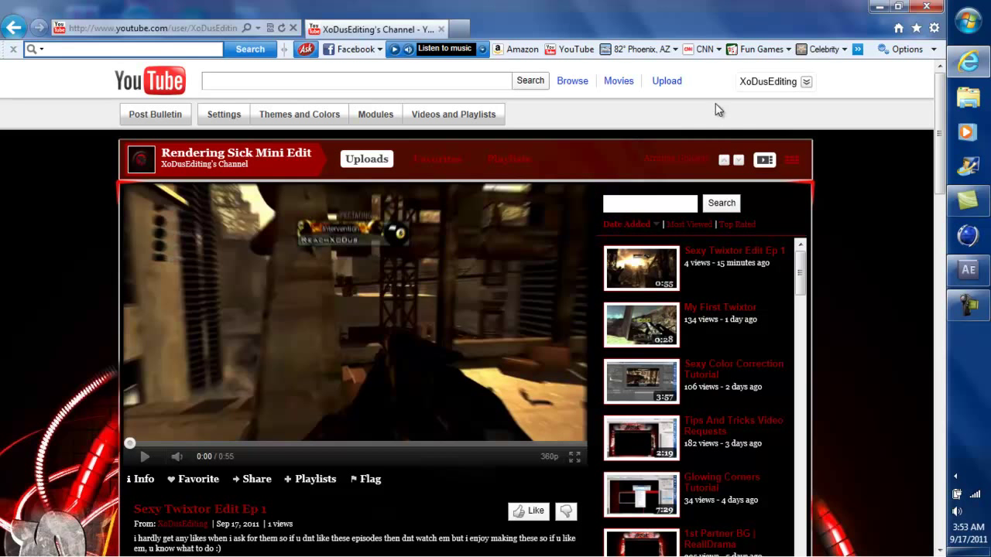
# Step: Play 'Sexy Twixtor Edit Ep 1' up to 0:12, pause it, and close the browser
pyautogui.click(771, 81)
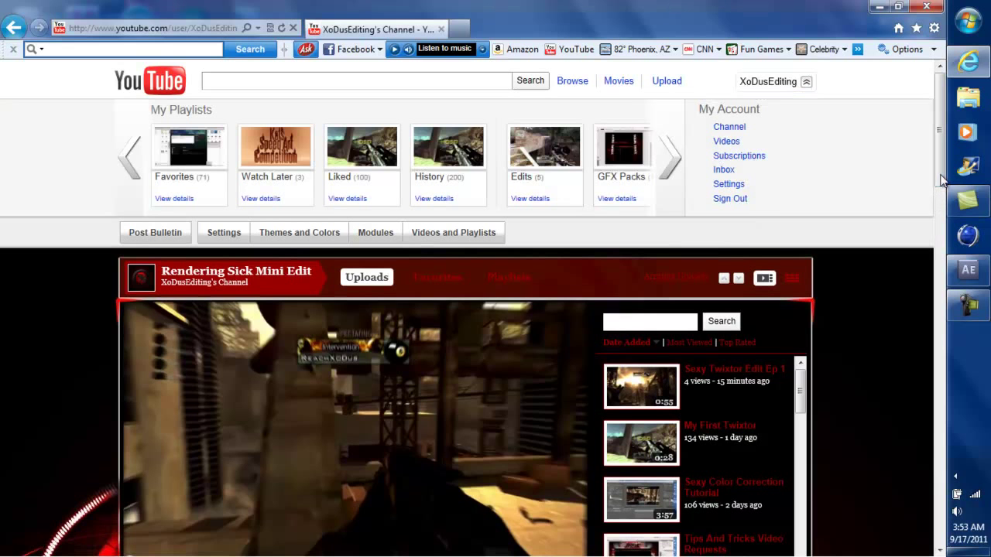
pyautogui.moveTo(941, 175); pyautogui.dragTo(907, 223)
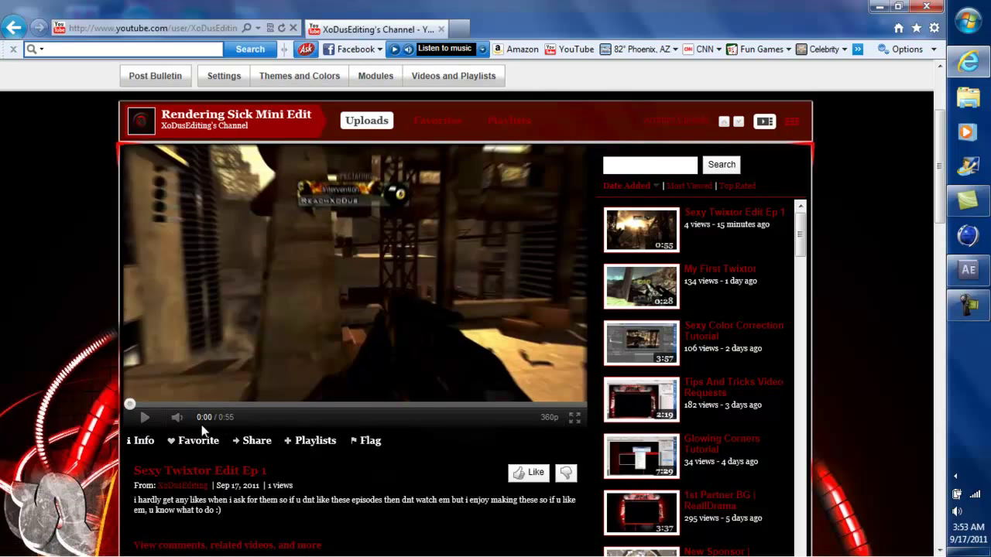
pyautogui.click(144, 417)
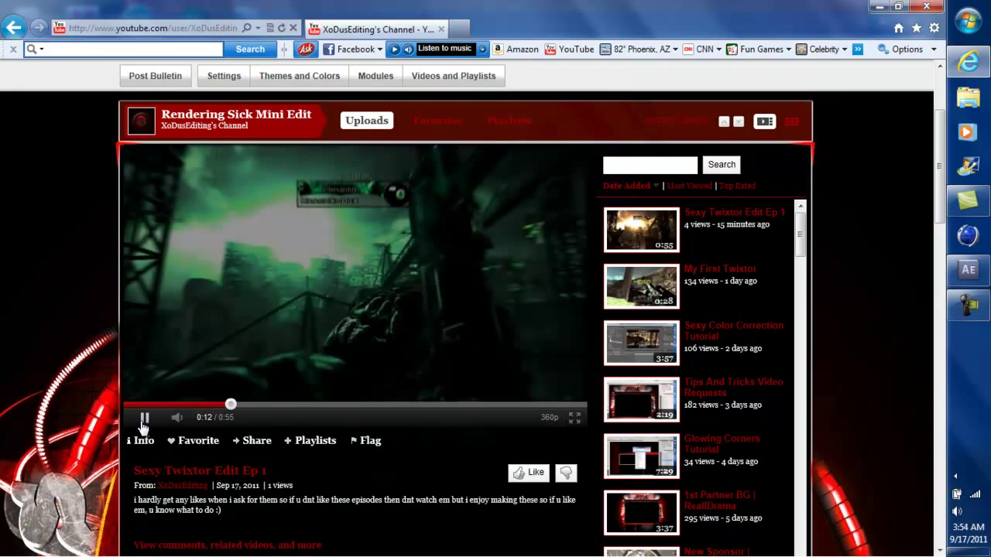
pyautogui.click(142, 422)
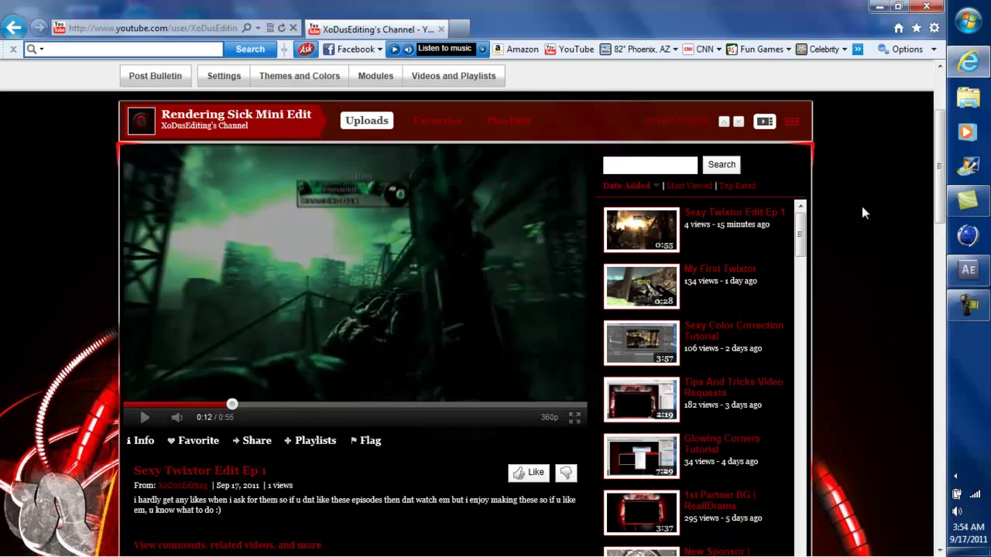
pyautogui.moveTo(940, 152); pyautogui.dragTo(928, 72)
pyautogui.click(926, 6)
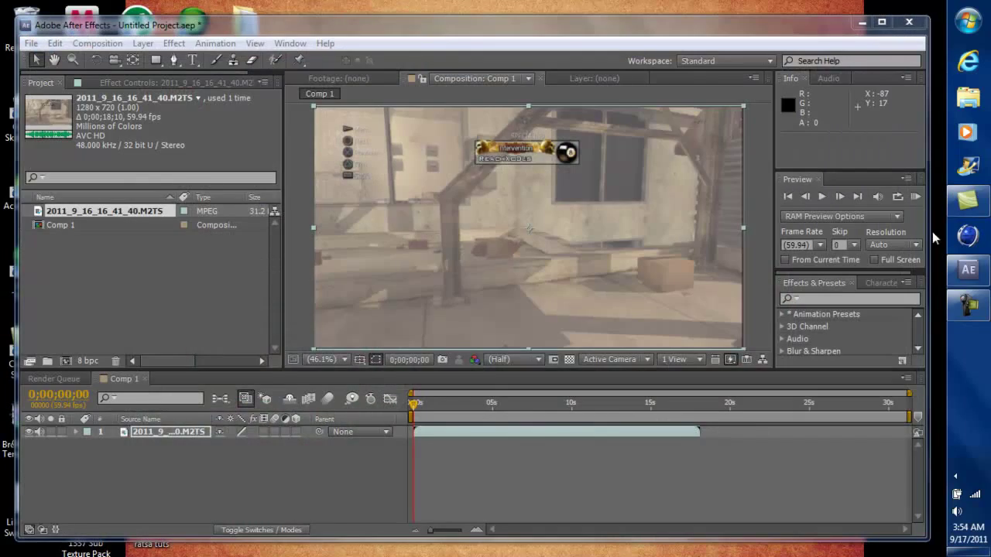
# Step: Start a new After Effects project, discarding changes to the old one
pyautogui.click(31, 43)
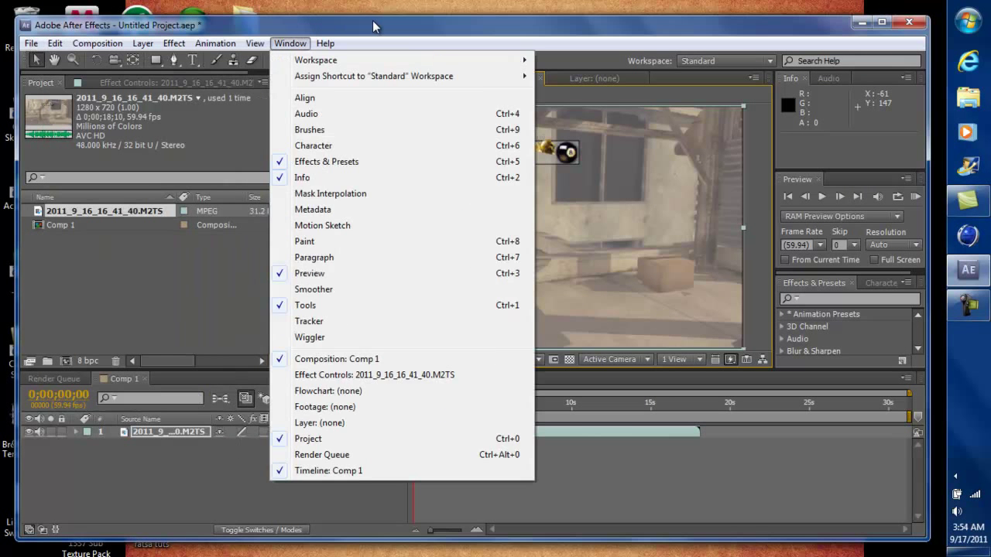
pyautogui.click(292, 43)
pyautogui.click(31, 43)
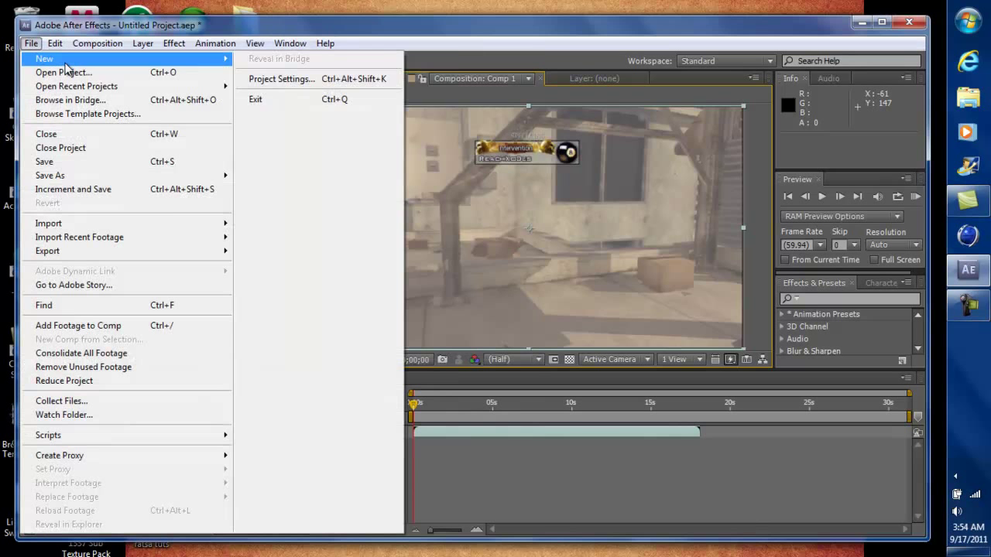
pyautogui.click(267, 61)
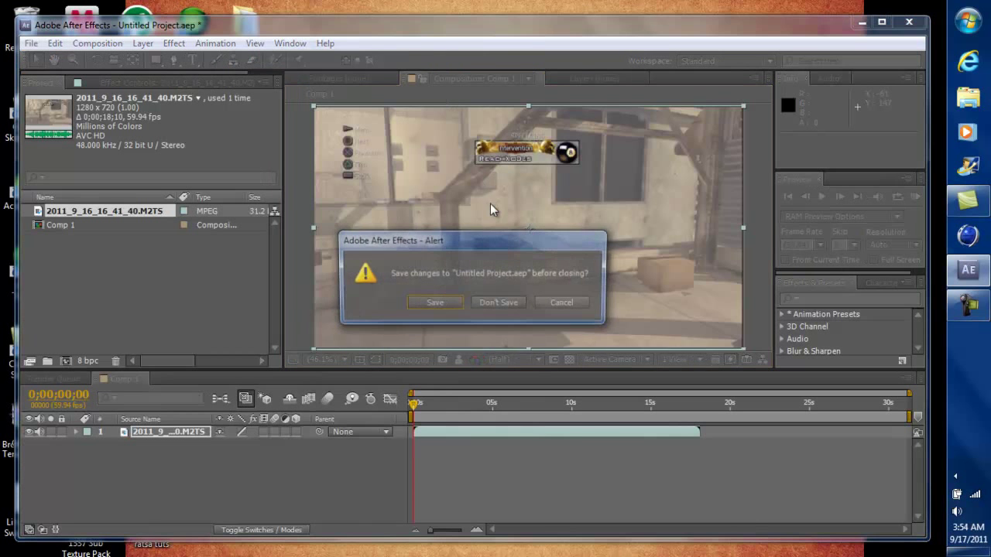
pyautogui.click(495, 303)
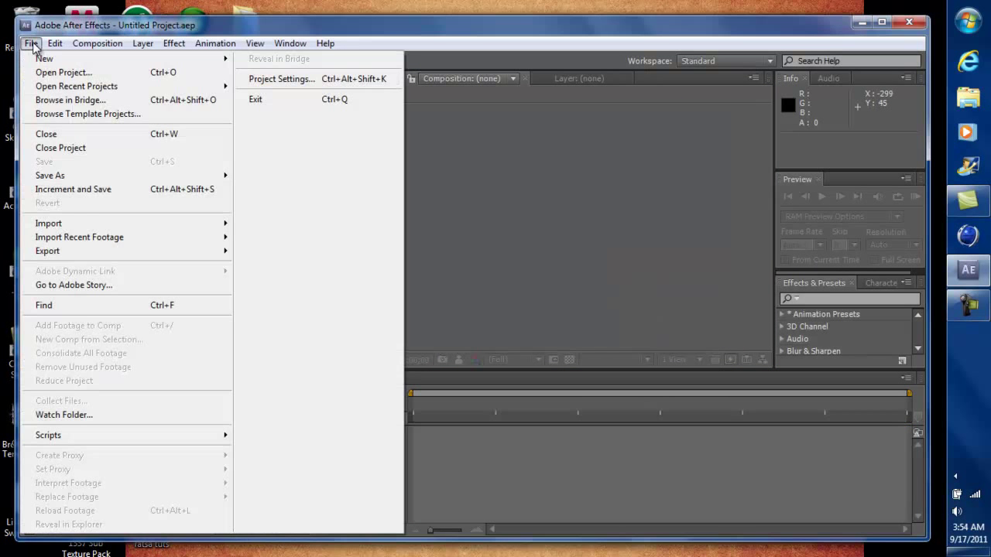
# Step: Import the 2011_9_16_16_41_40.M2TS gameplay clip as a single file
pyautogui.click(31, 43)
pyautogui.moveTo(154, 223)
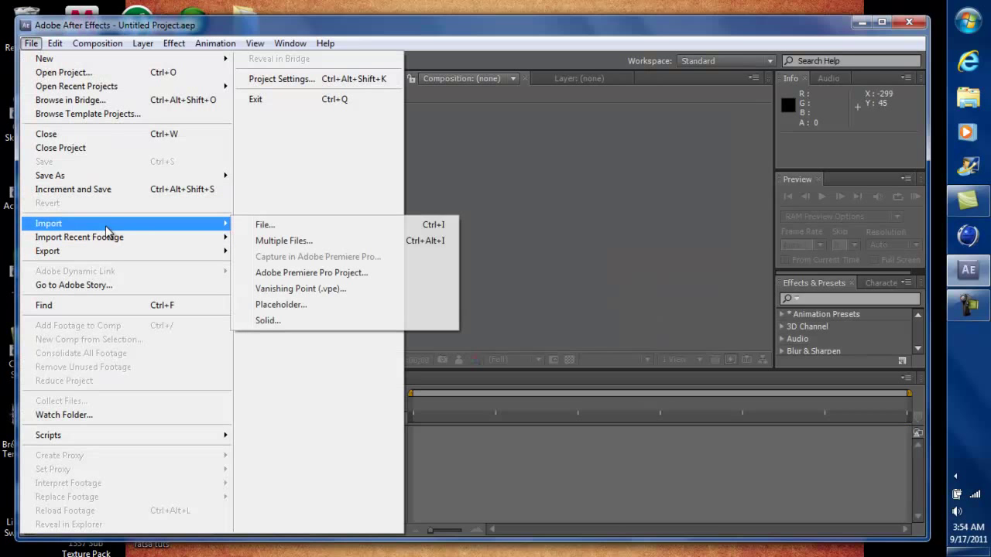
pyautogui.click(255, 225)
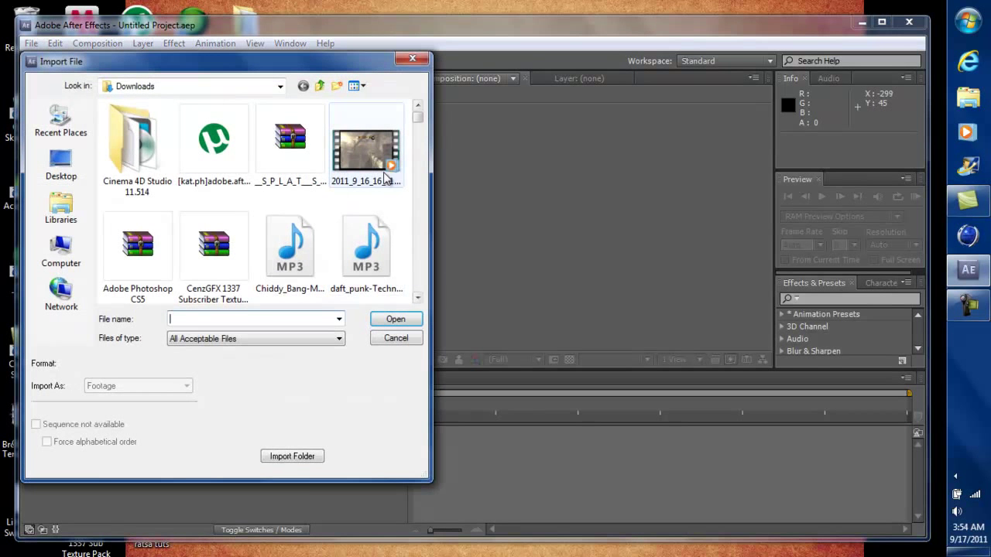
pyautogui.doubleClick(373, 148)
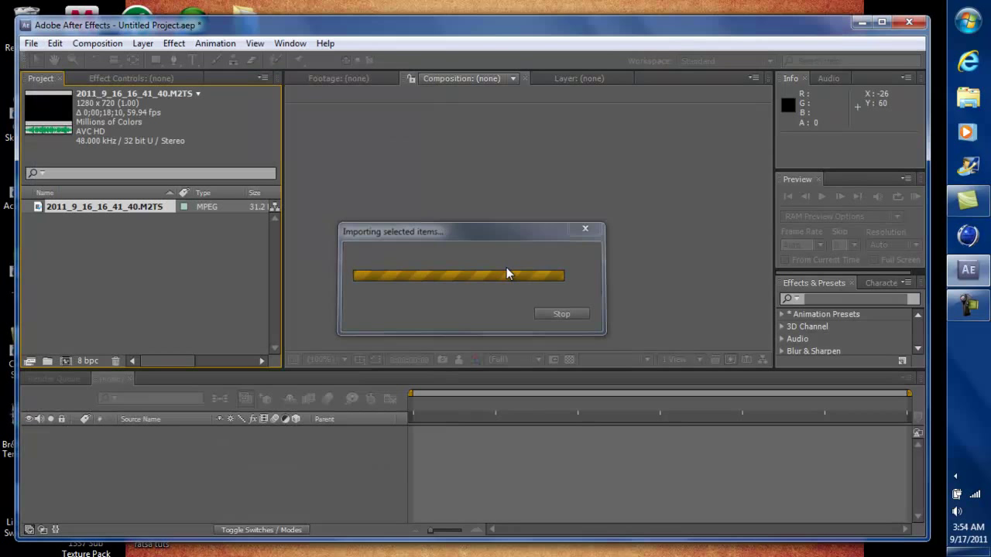
# Step: Make a composition from the 2011_9_16_16_41_40.M2TS clip and stretch its layer to 100%, 101%
pyautogui.moveTo(54, 120); pyautogui.dragTo(523, 226)
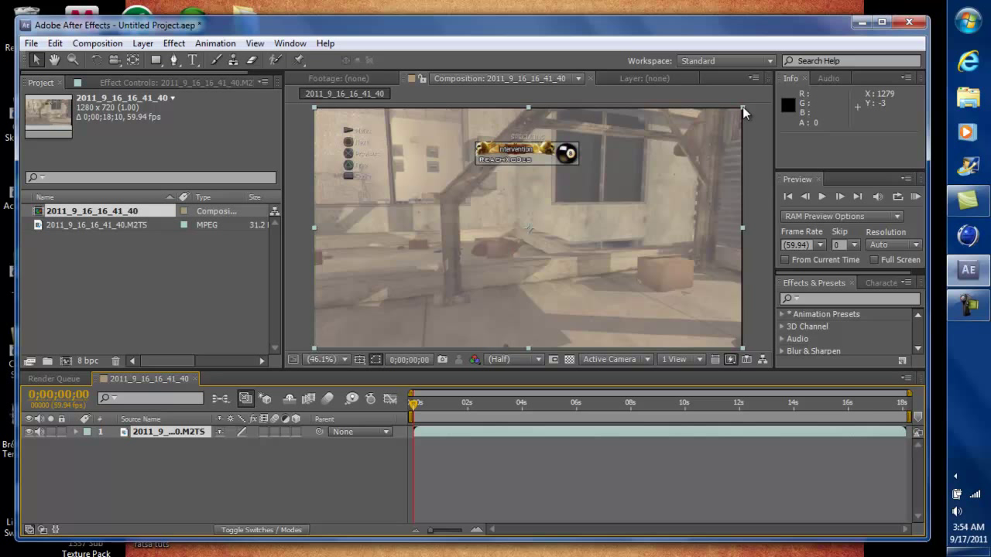
pyautogui.moveTo(742, 107); pyautogui.dragTo(743, 105)
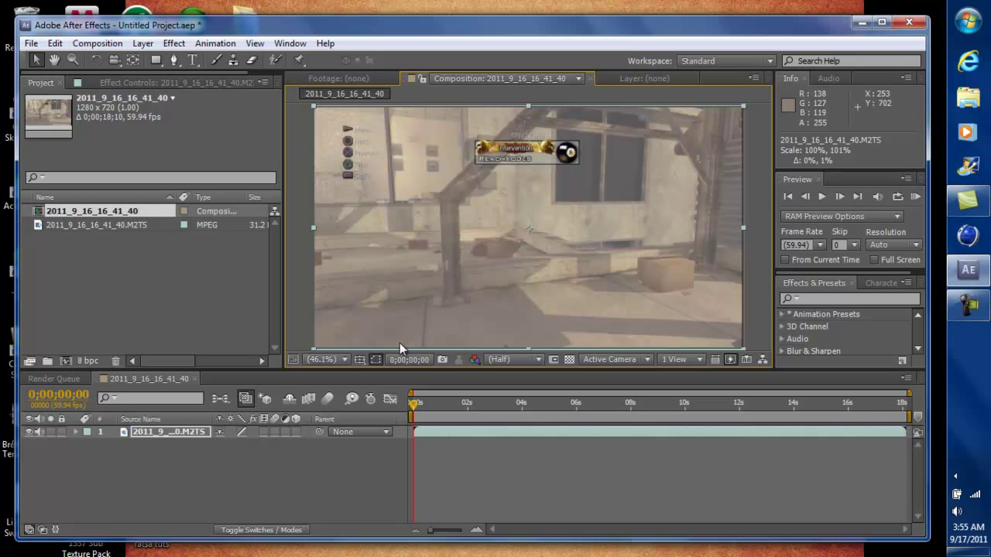
# Step: Trim the gameplay layer in Layer view to 0;00;06;33–0;00;15;40, then return to the composition
pyautogui.doubleClick(506, 222)
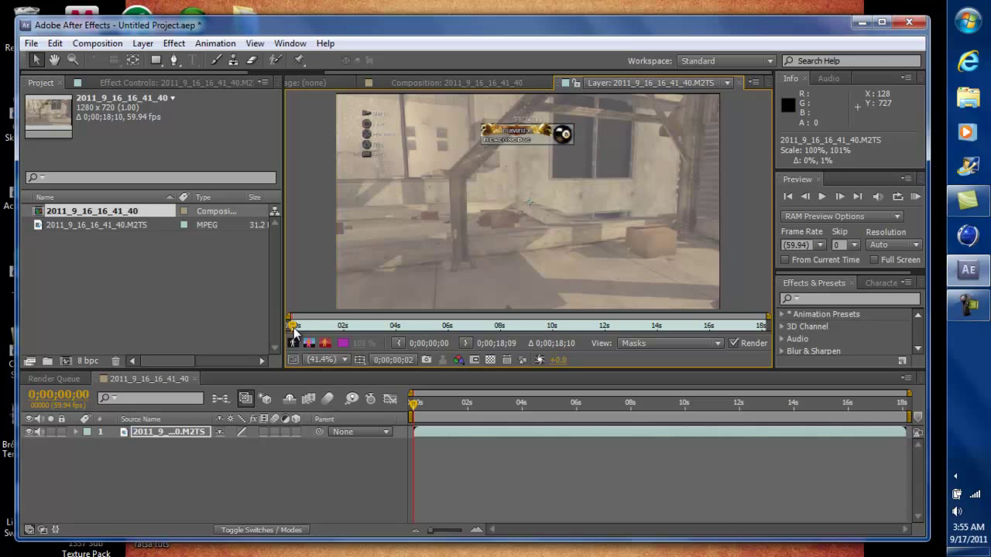
pyautogui.moveTo(294, 330); pyautogui.dragTo(465, 329)
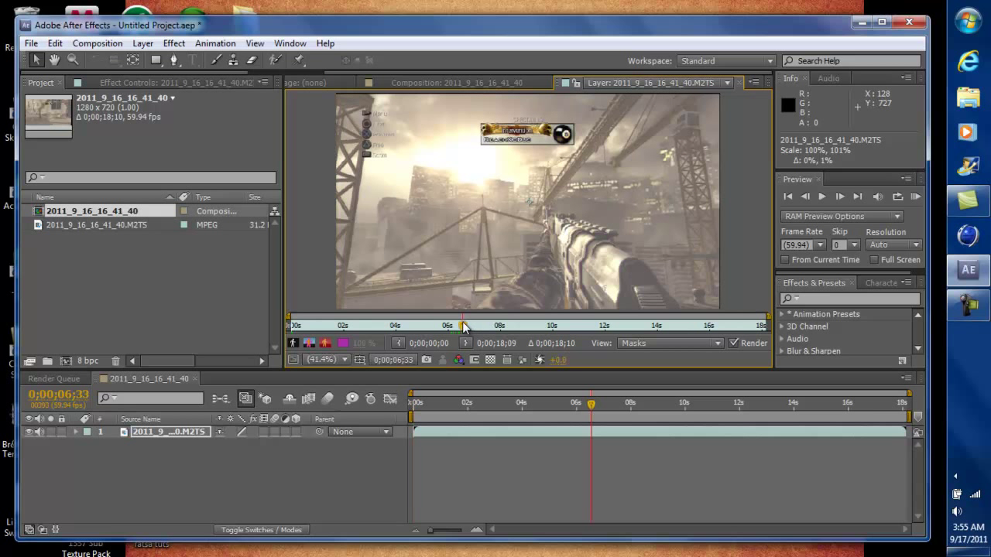
pyautogui.click(398, 343)
pyautogui.moveTo(464, 327); pyautogui.dragTo(701, 317)
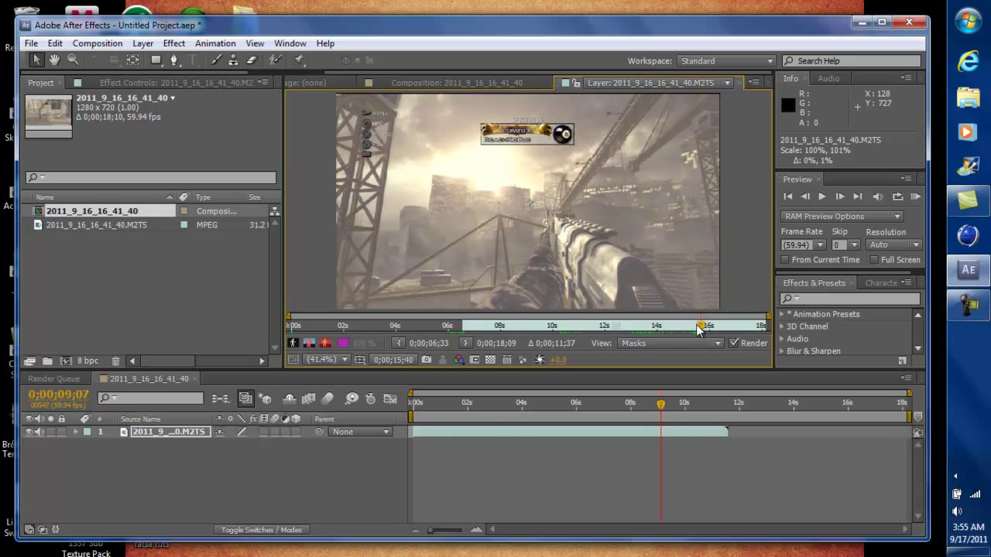
pyautogui.click(465, 343)
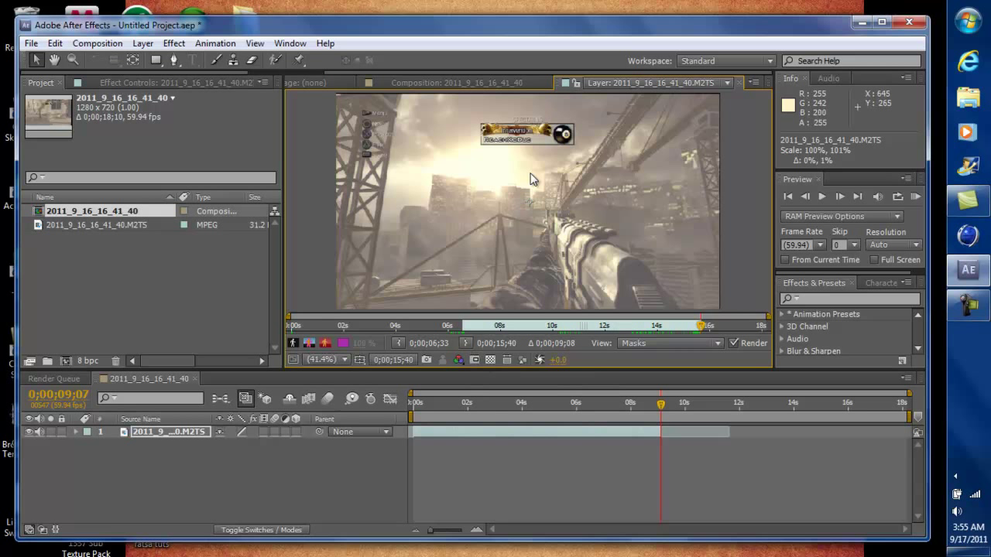
pyautogui.click(465, 82)
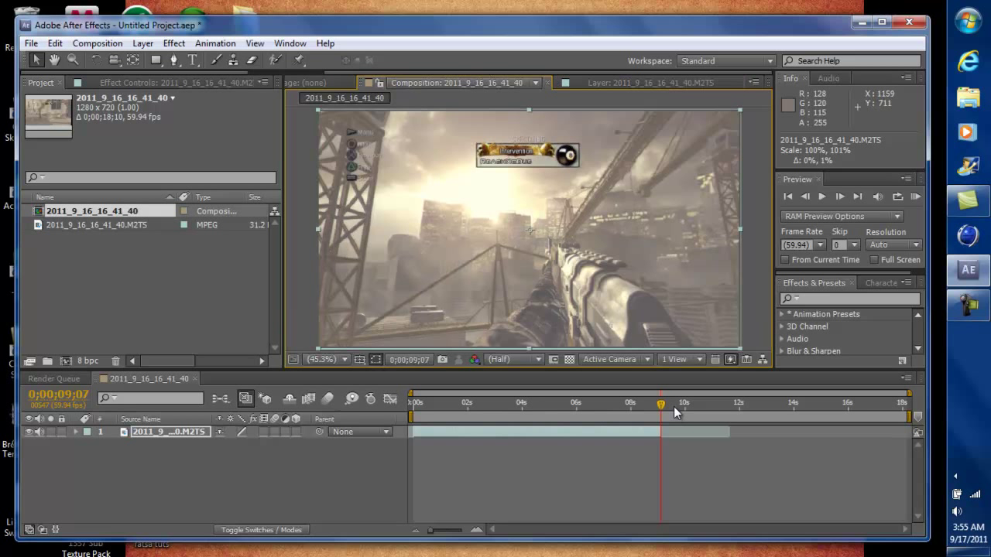
# Step: Scrub the trimmed clip's time ruler back to the first frame, 0;00;00;00
pyautogui.click(561, 403)
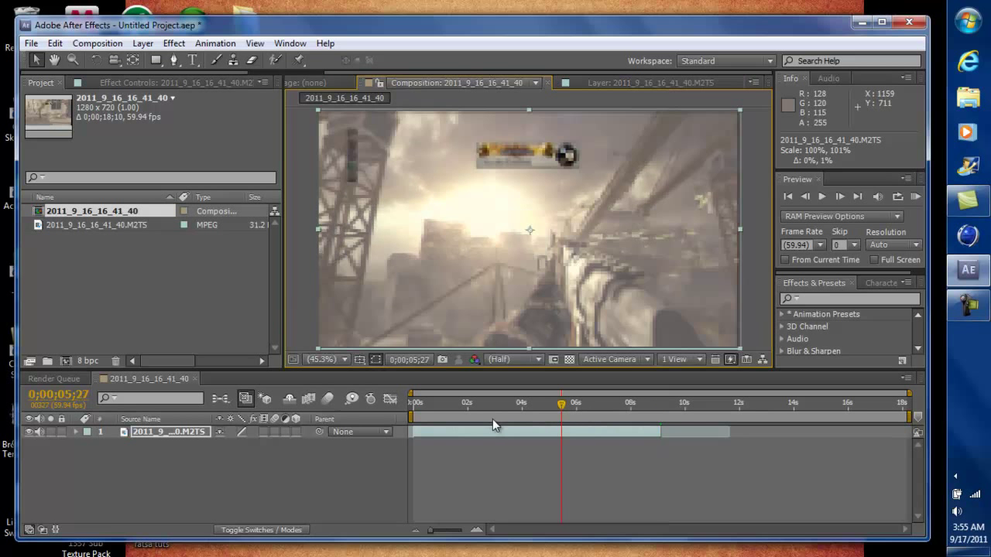
pyautogui.moveTo(492, 419); pyautogui.dragTo(411, 422)
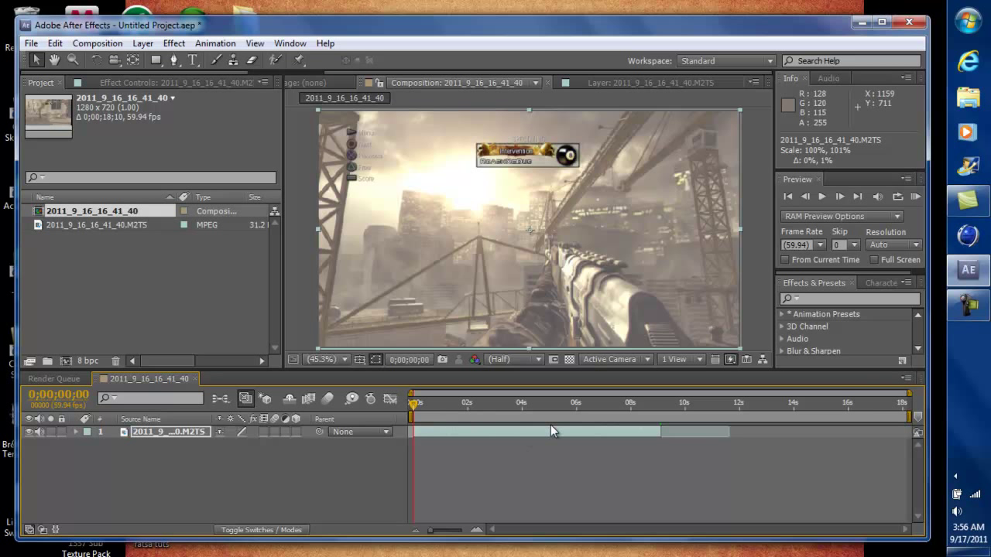
pyautogui.click(174, 60)
pyautogui.click(98, 43)
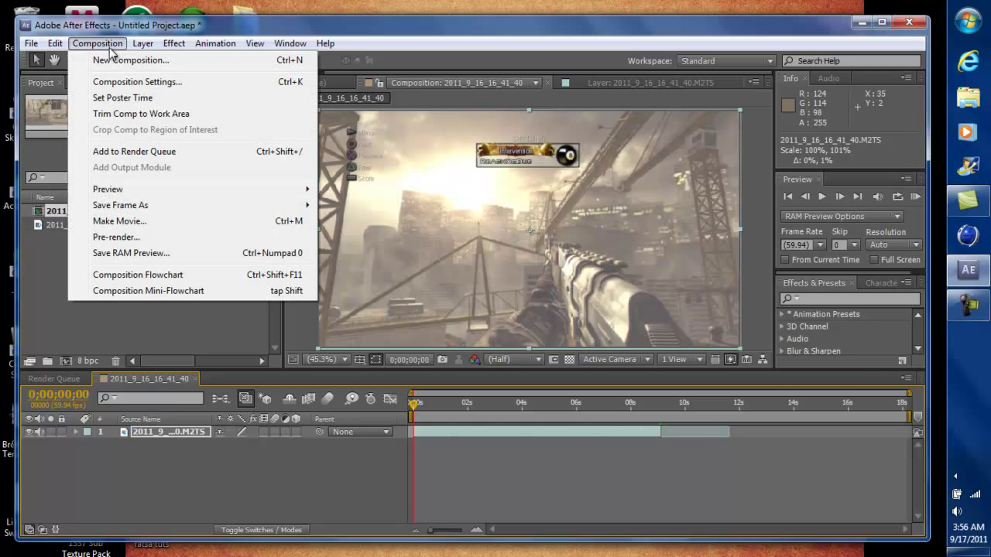
# Step: Queue the composition for render as H.264, resized to 1280x720, with audio output enabled
pyautogui.click(146, 152)
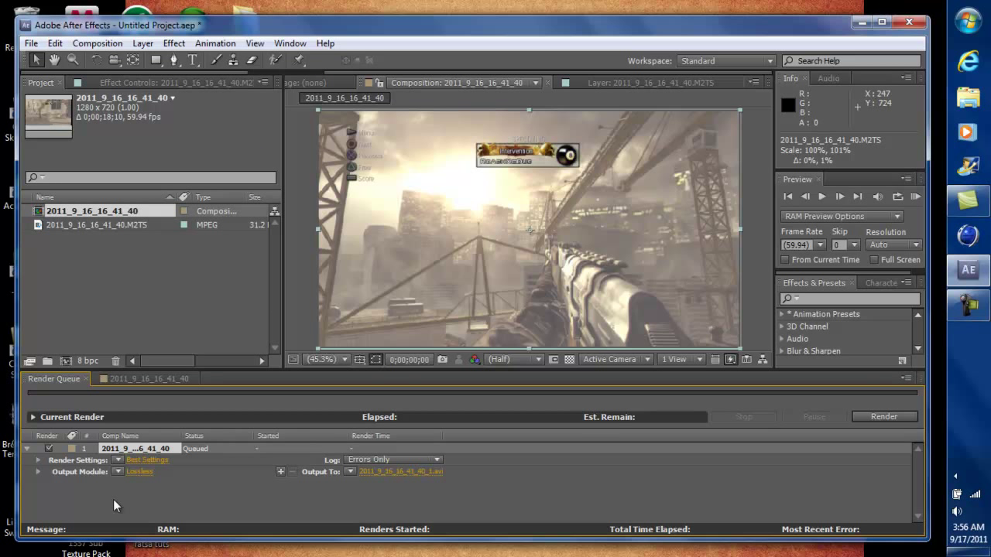
pyautogui.click(142, 472)
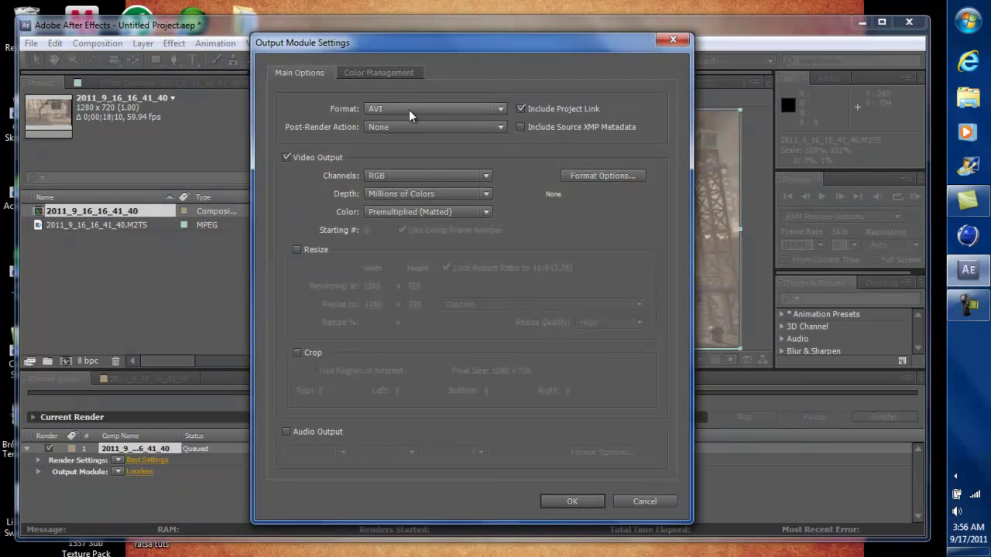
pyautogui.click(407, 109)
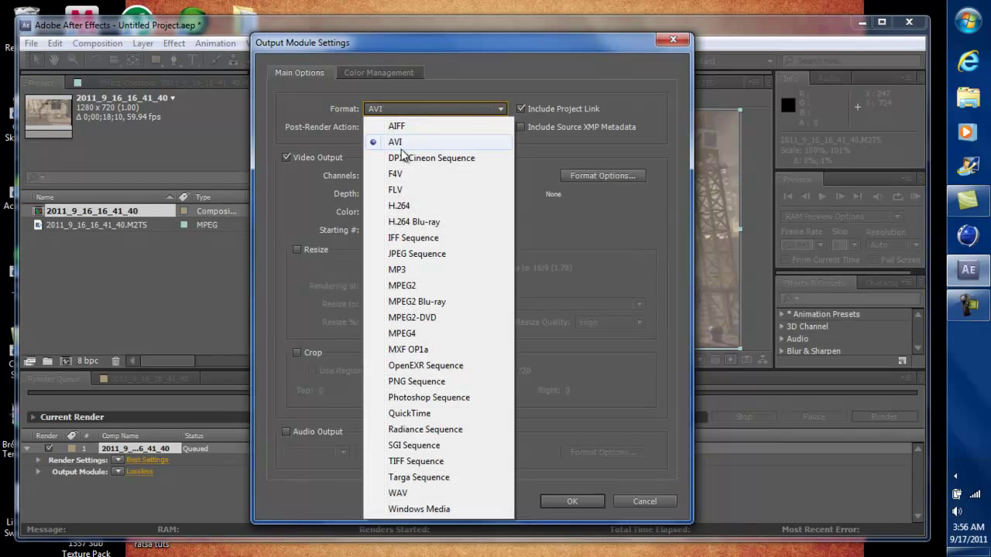
pyautogui.click(413, 207)
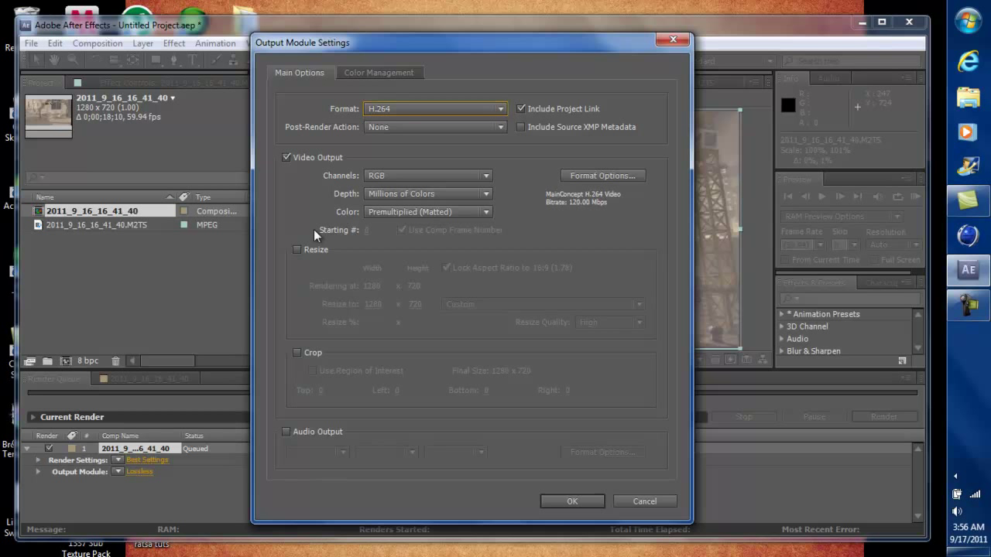
pyautogui.click(298, 250)
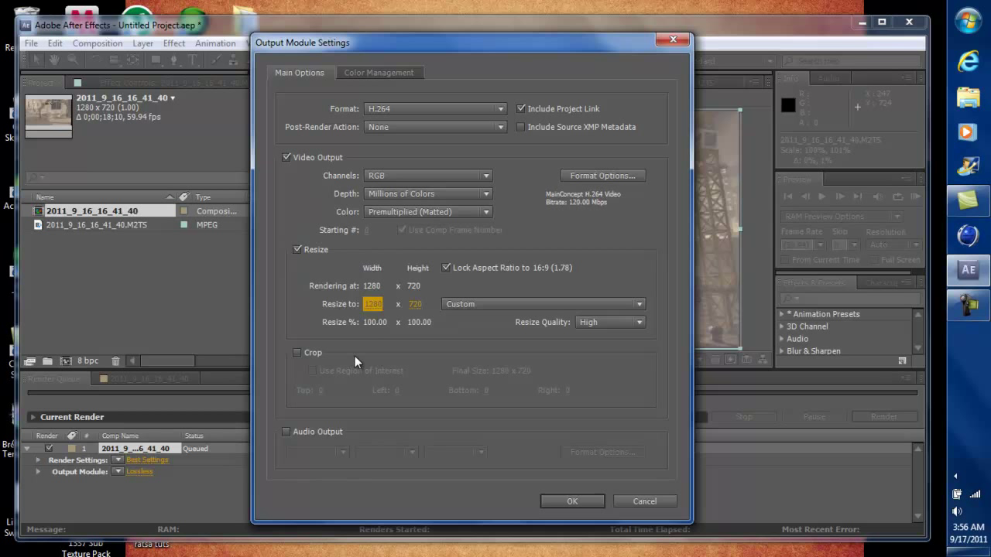
pyautogui.click(287, 432)
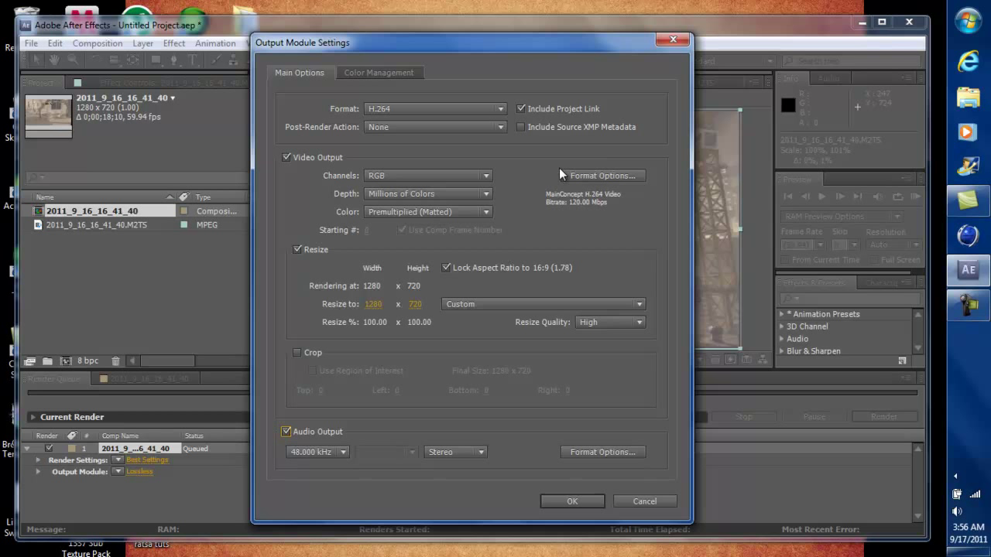
# Step: Keep H.264 format options at High profile, level 5.1, 120 Mbps, and confirm both dialogs
pyautogui.click(606, 176)
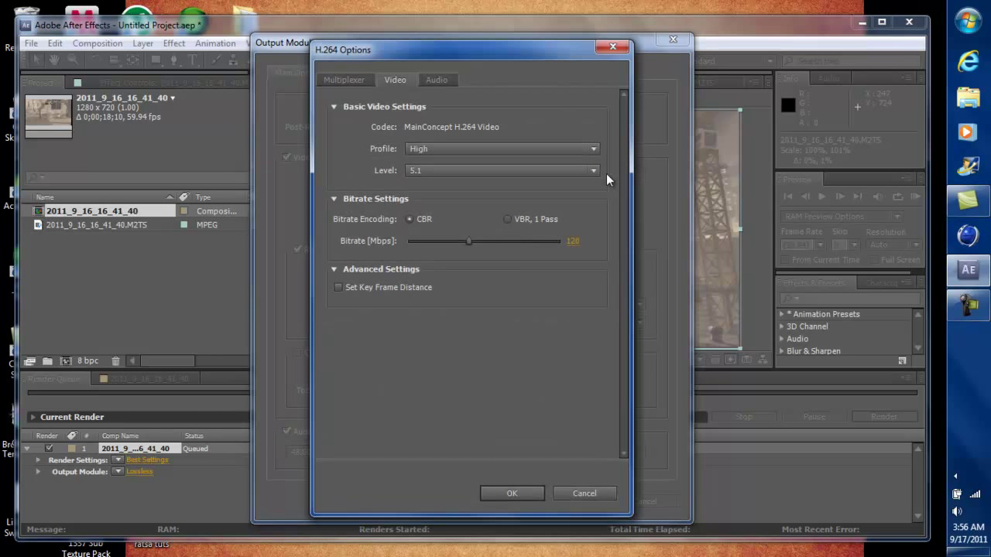
pyautogui.click(452, 149)
pyautogui.click(451, 149)
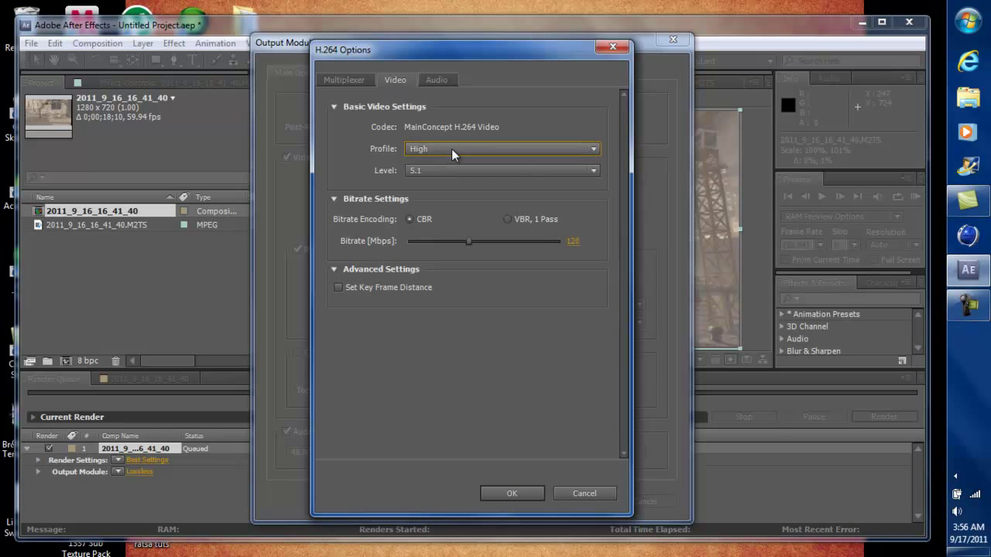
pyautogui.click(452, 172)
pyautogui.click(452, 172)
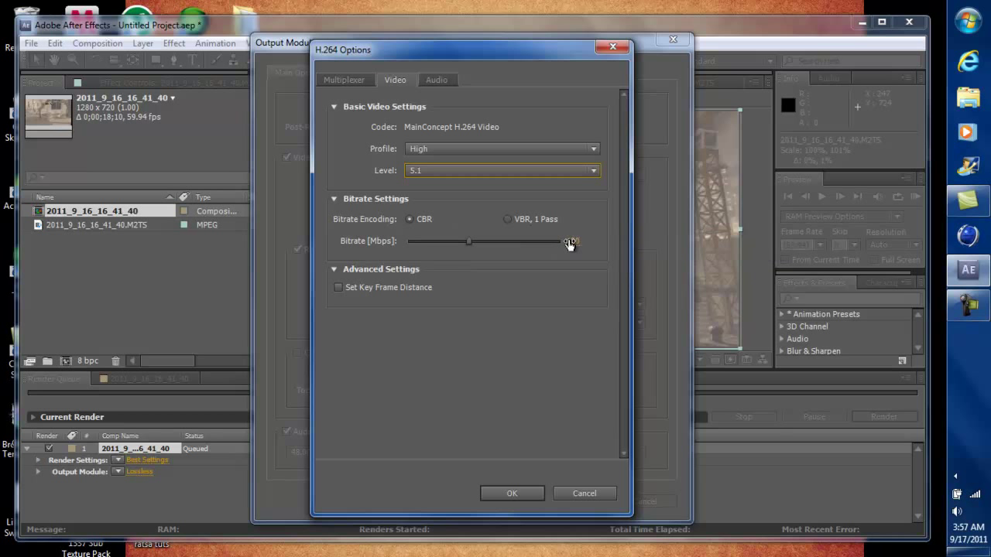
pyautogui.click(497, 488)
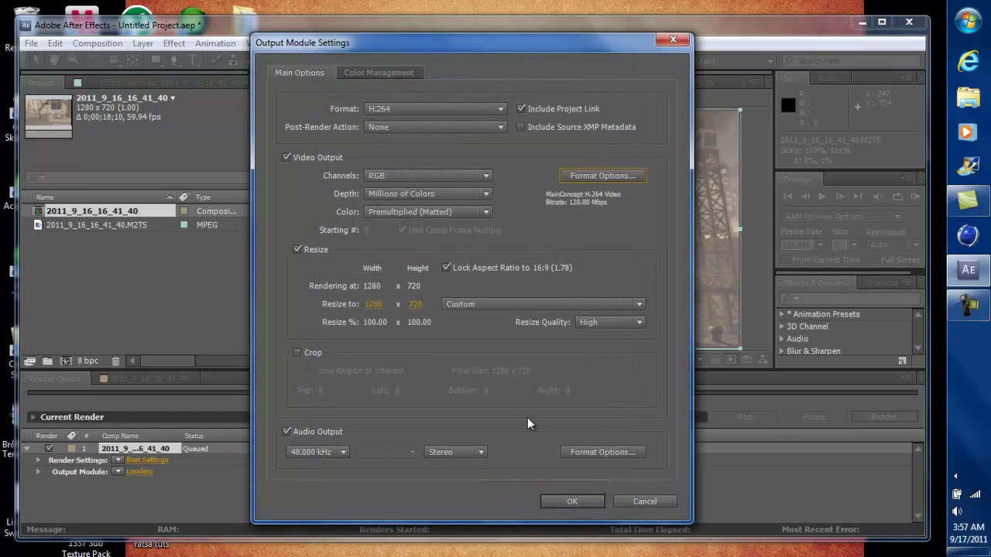
pyautogui.click(565, 504)
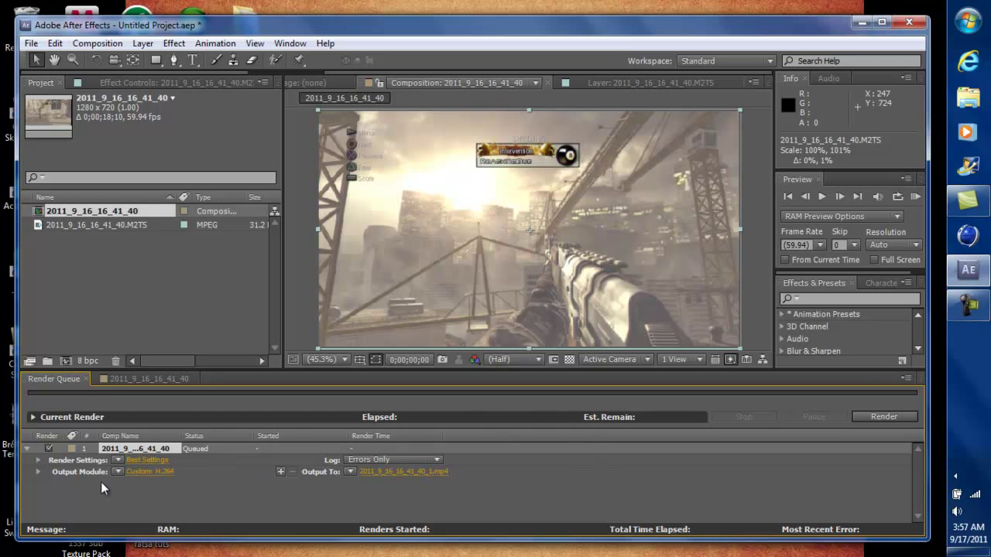
pyautogui.click(885, 417)
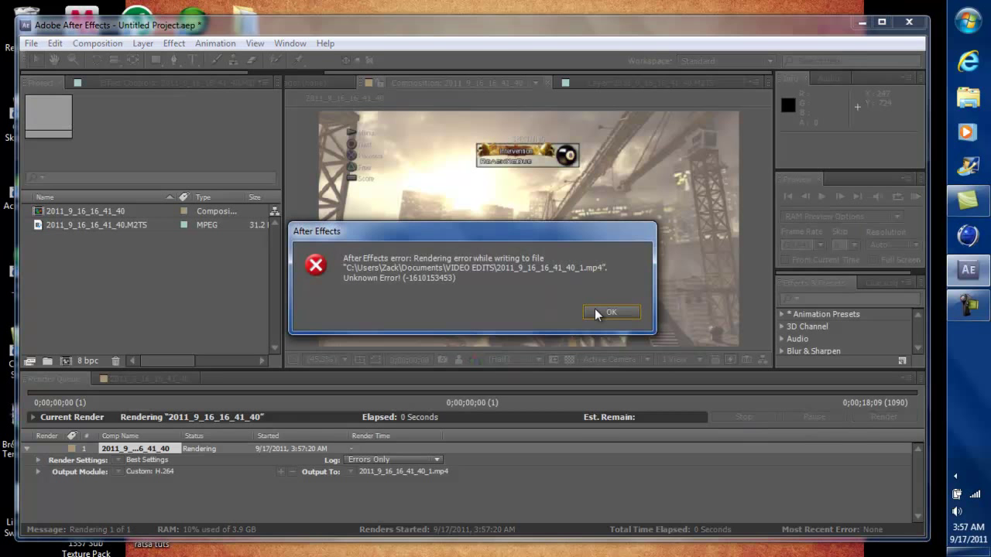
pyautogui.click(627, 316)
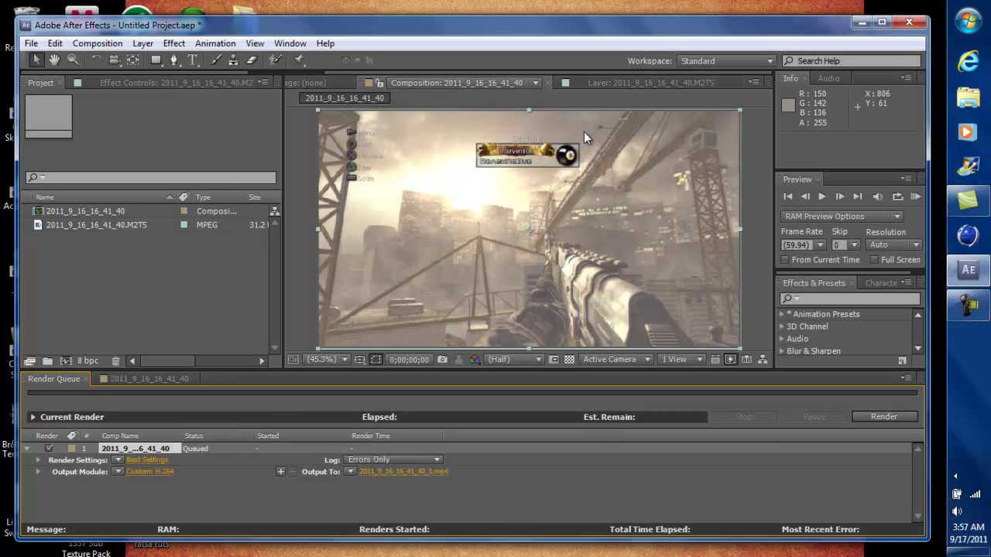
# Step: Widen the composition viewer and stretch the gameplay layer to 100%, 102% scale
pyautogui.moveTo(281, 181); pyautogui.dragTo(255, 182)
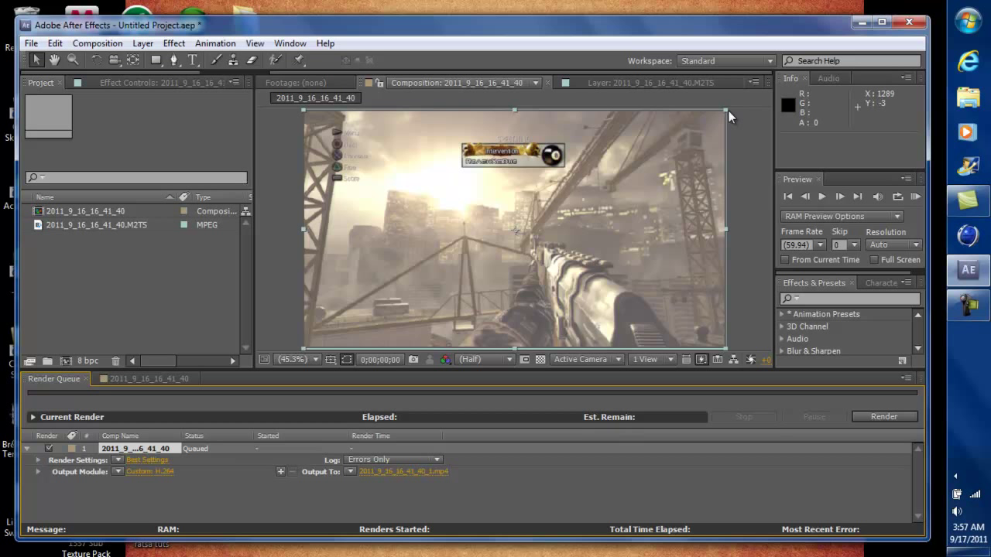
pyautogui.moveTo(727, 111); pyautogui.dragTo(726, 110)
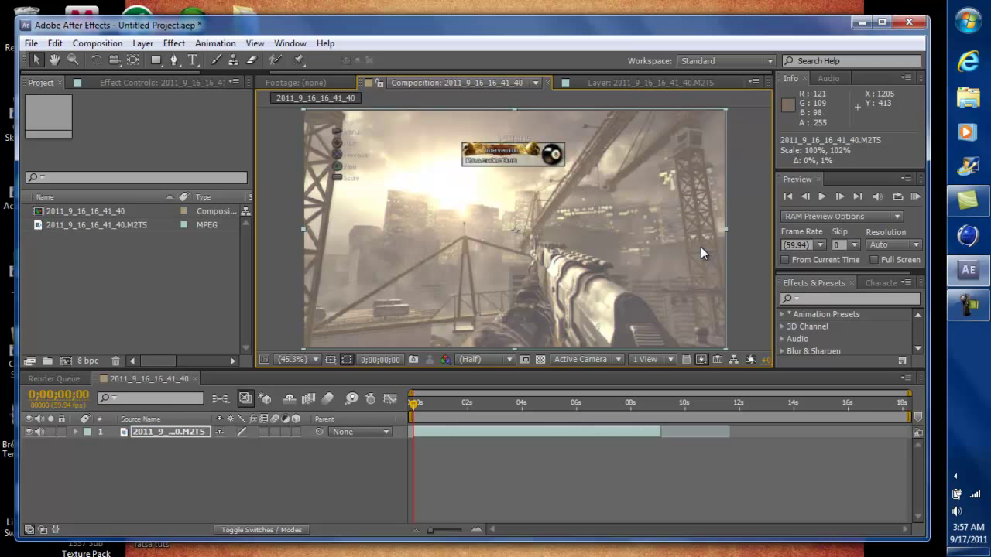
pyautogui.rightClick(700, 247)
pyautogui.click(691, 238)
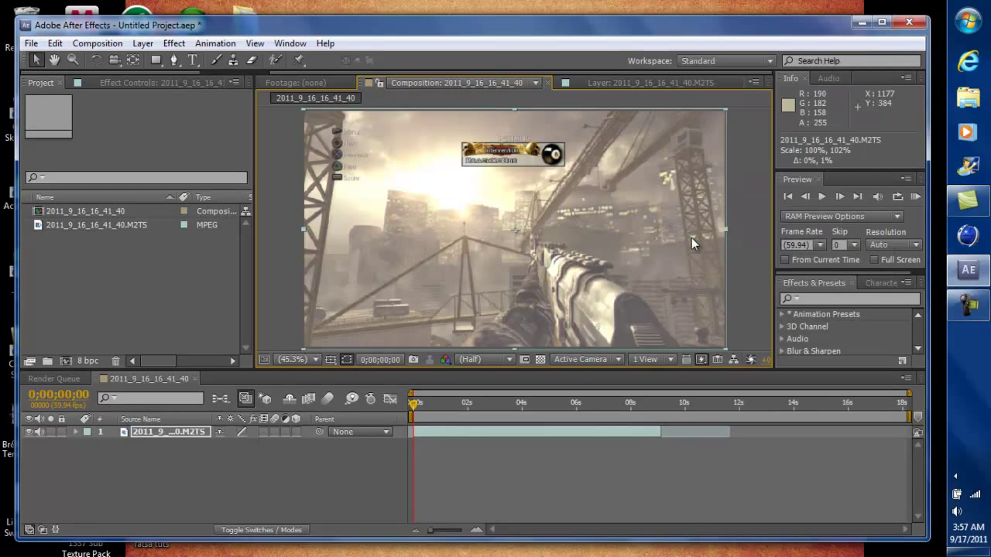